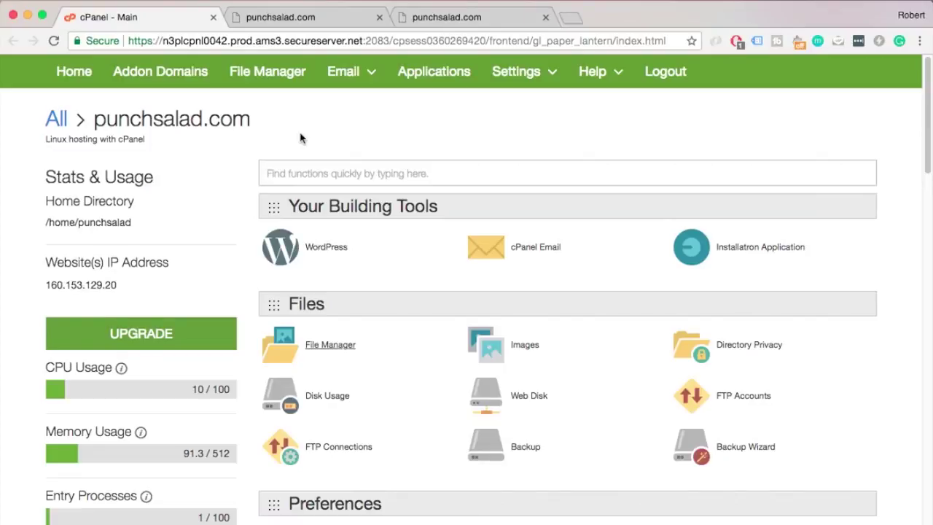
Step: Reload the punchsalad.com homepage and the wp-admin page to check how both currently respond
left_click(298, 18)
left_click(98, 37)
left_click(54, 40)
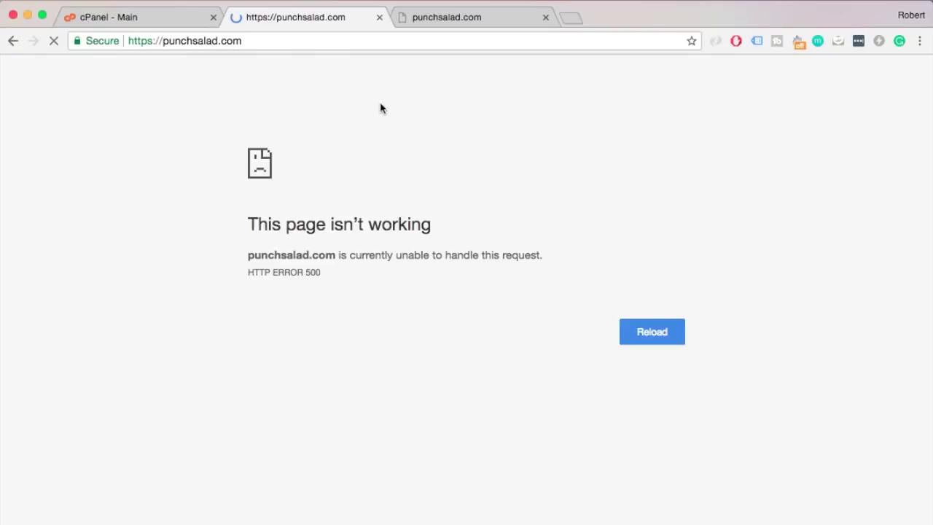
left_click(434, 21)
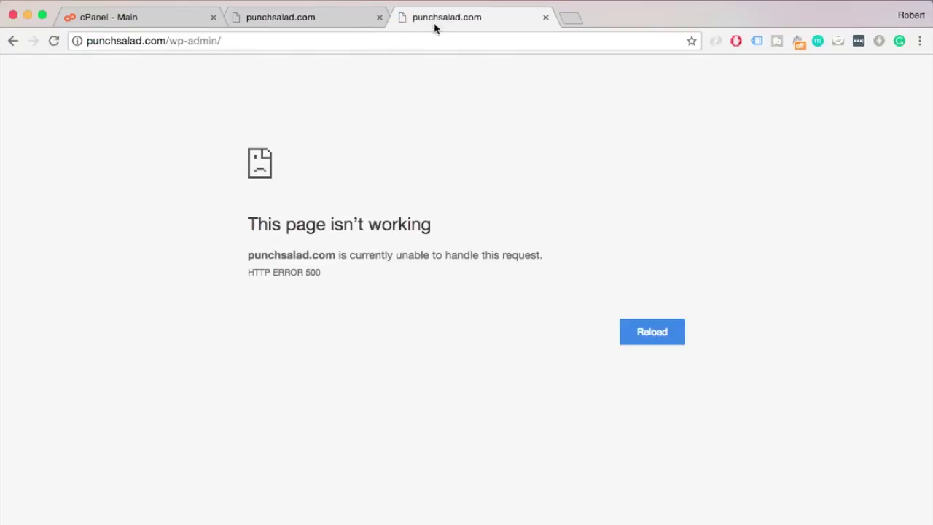
left_click(55, 42)
Step: Return to cPanel and open the wp-content folder inside public_html in the File Manager
left_click(159, 20)
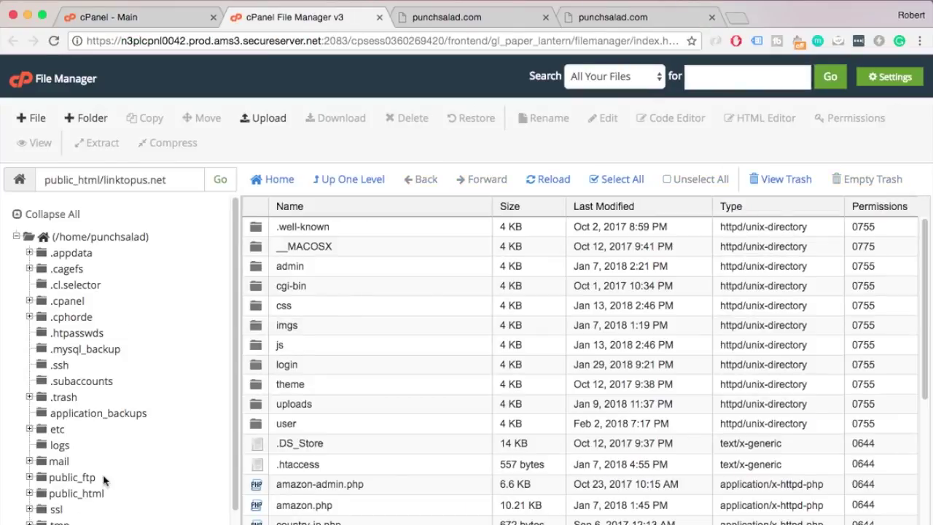
left_click(88, 494)
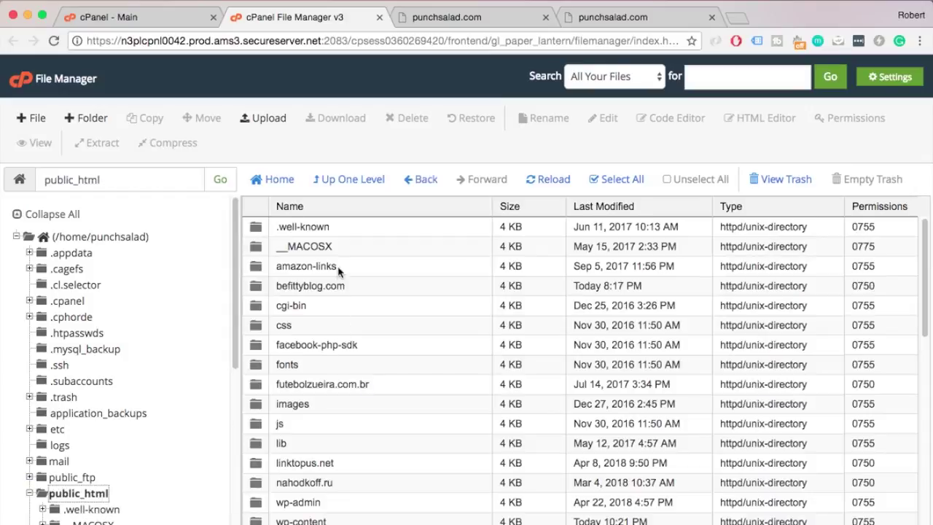
scroll(348, 312, "down", 1)
scroll(344, 337, "down", 3)
double_click(354, 442)
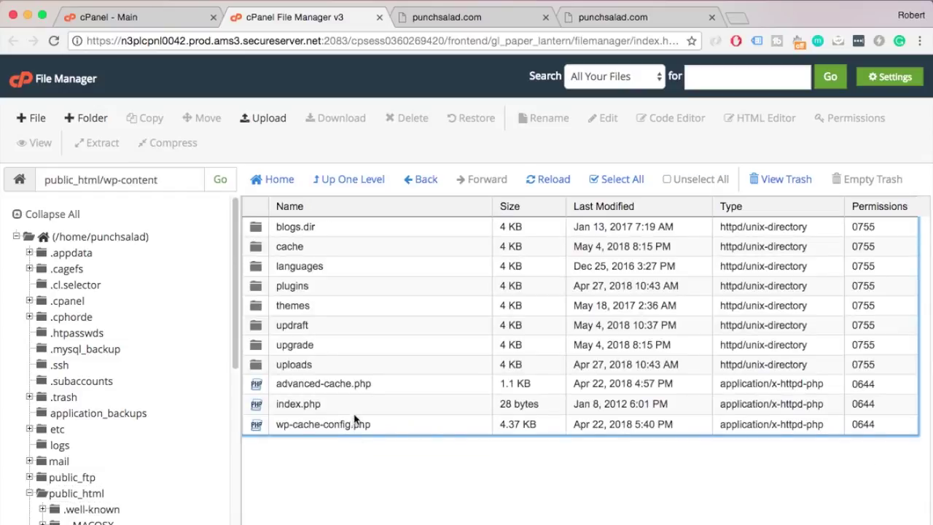
Step: Rename the themes folder in wp-content to themes2
left_click(332, 307)
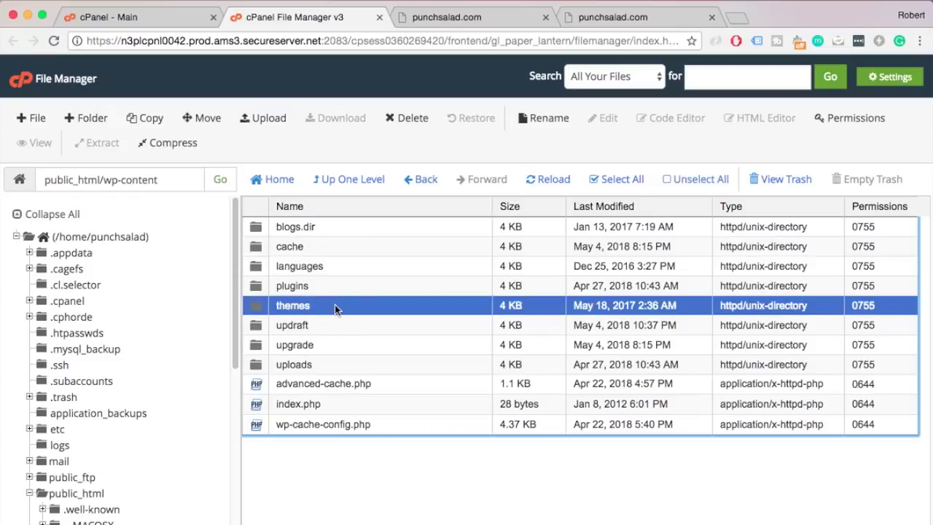
right_click(325, 307)
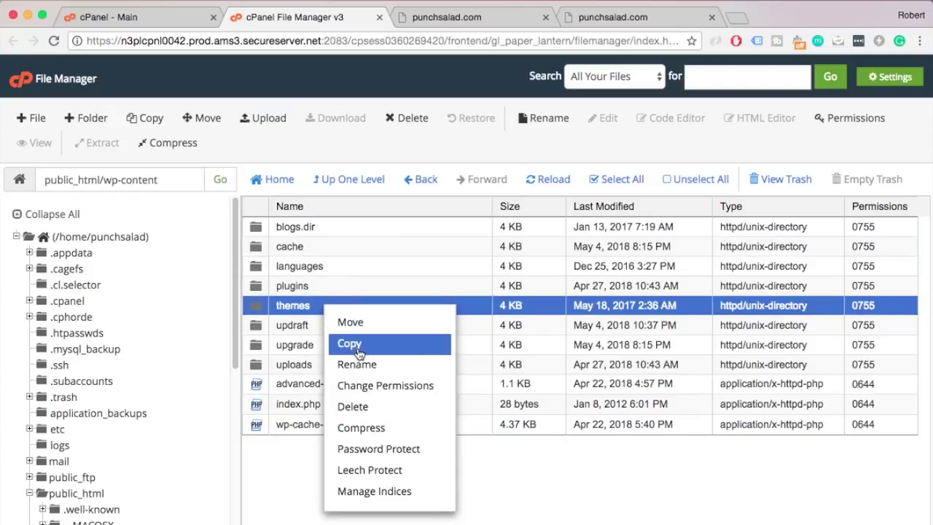
left_click(363, 365)
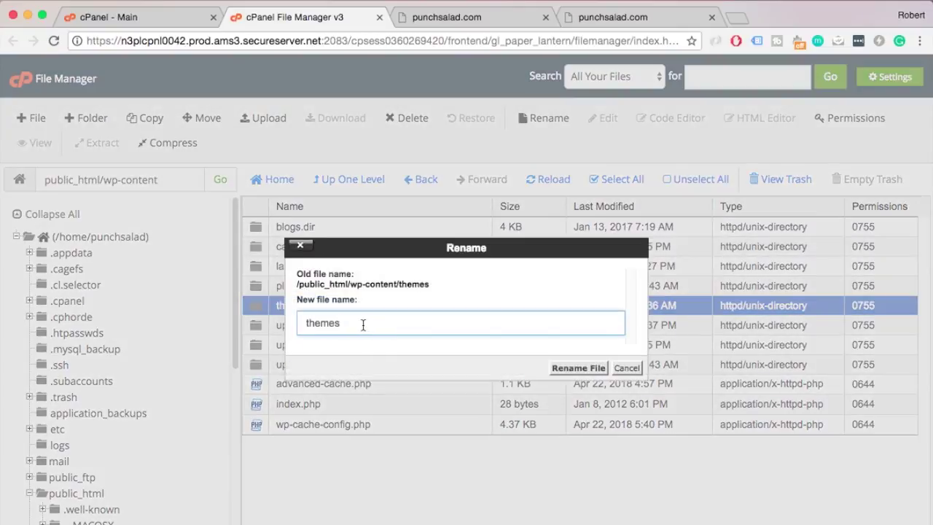
left_click(364, 324)
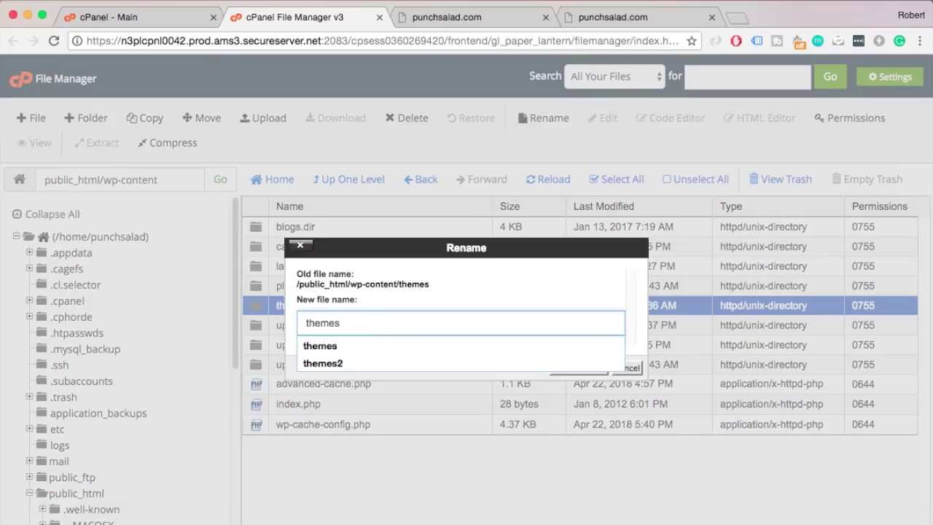
type("2")
left_click(577, 368)
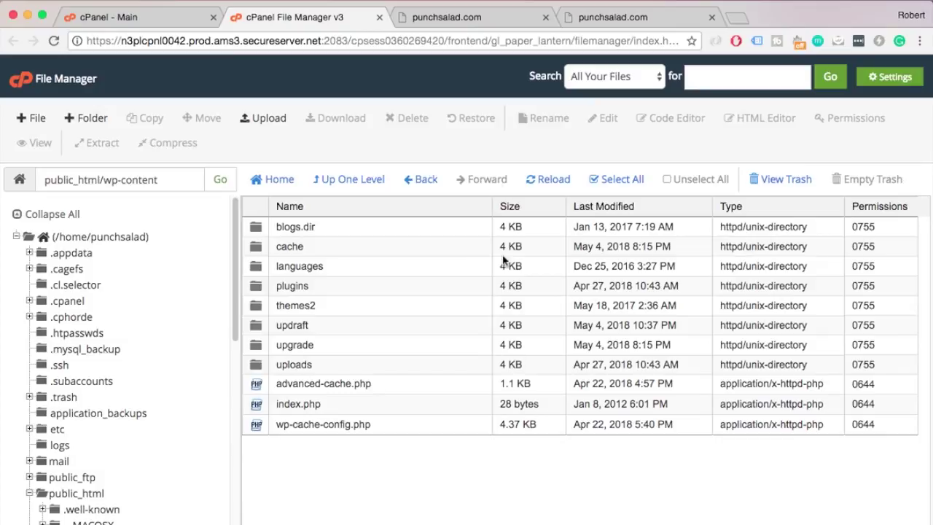
Step: Reload the punchsalad.com homepage and look at the wp-admin page to test the site with the themes folder renamed
left_click(441, 19)
left_click(54, 41)
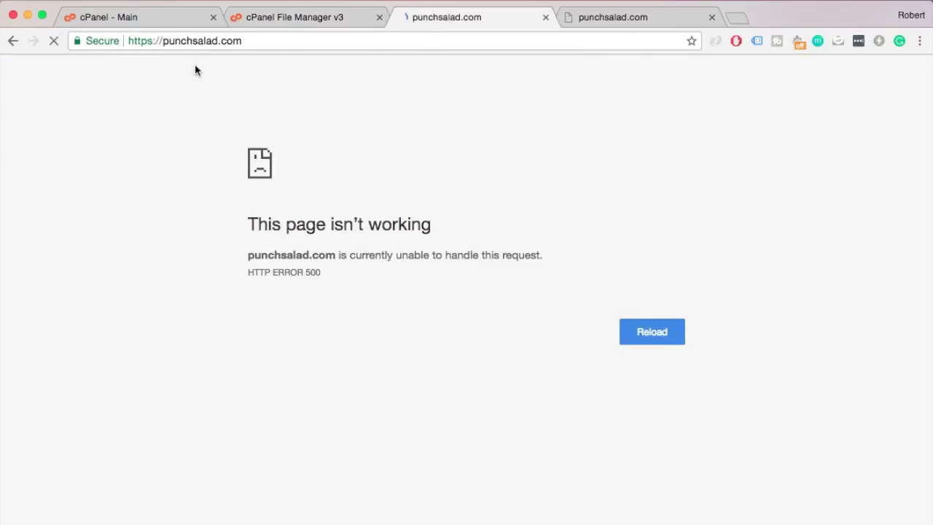
left_click(604, 20)
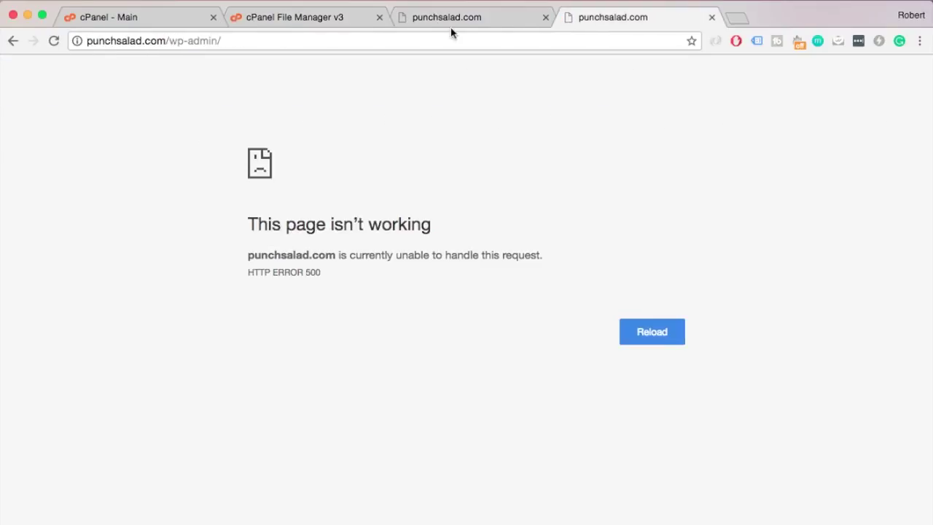
Step: Back in the File Manager, rename the plugins folder in wp-content to plugins2
left_click(288, 20)
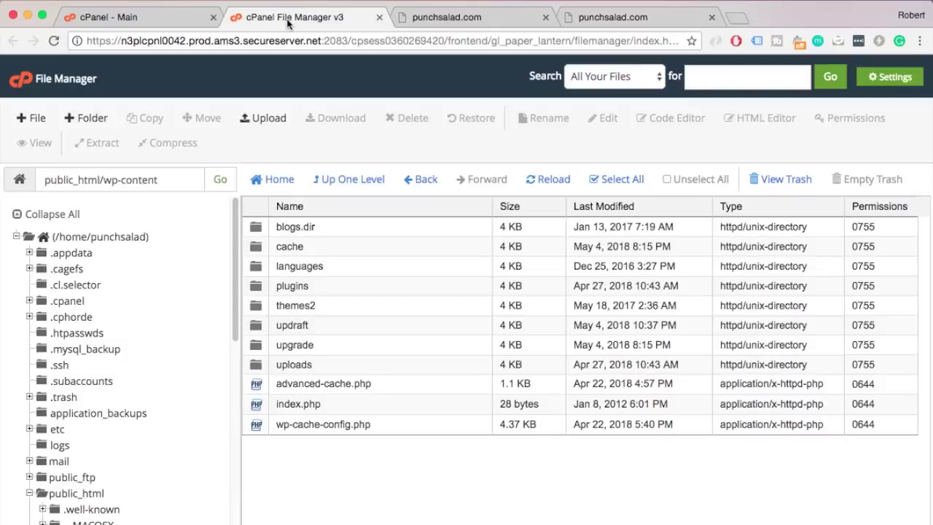
left_click(325, 288)
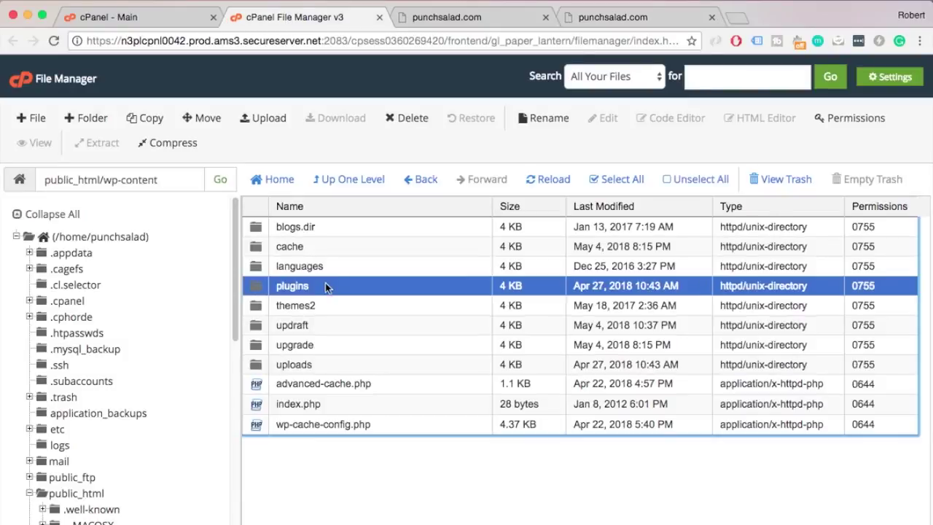
right_click(326, 287)
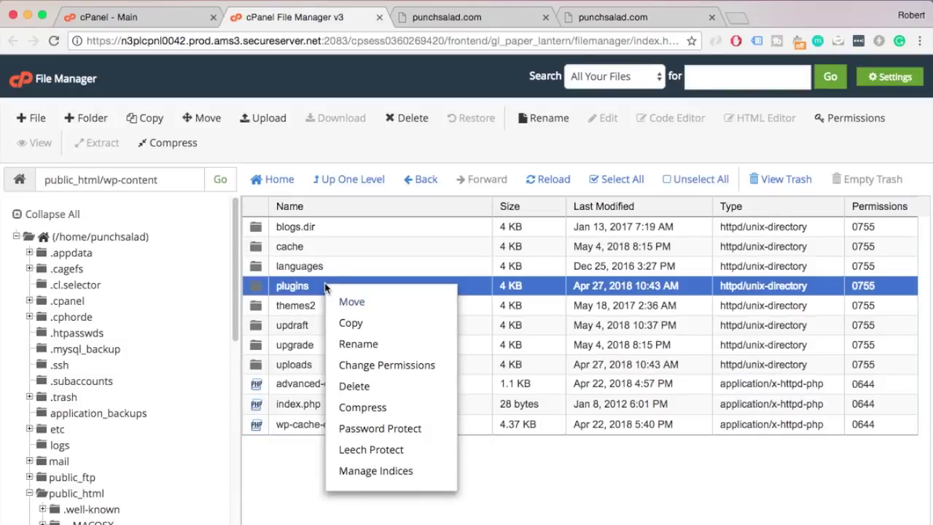
left_click(369, 346)
left_click(377, 321)
type("2")
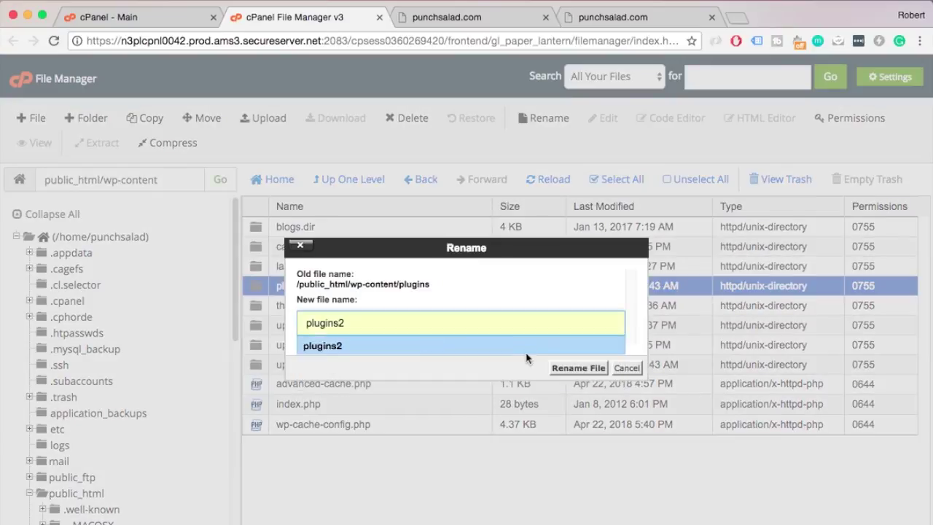
left_click(565, 370)
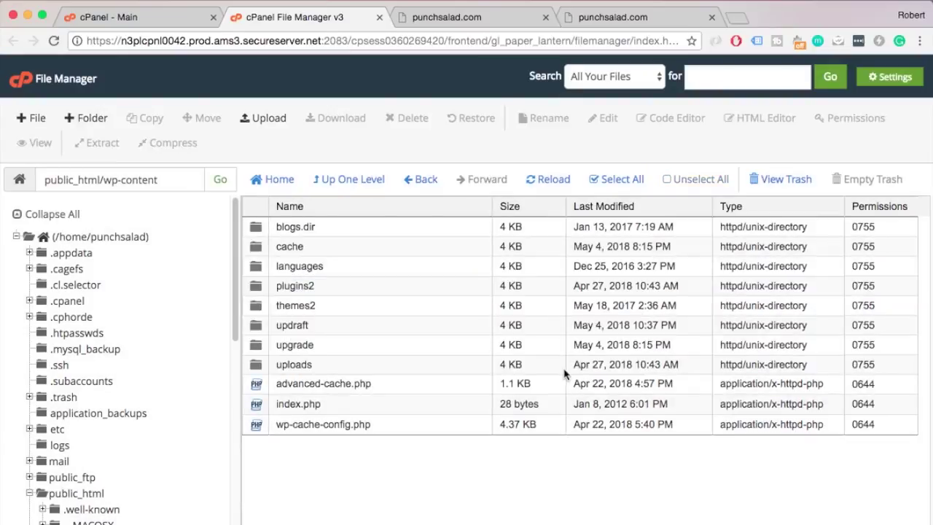
Step: Reload the punchsalad.com homepage and the wp-admin page to test the site with the plugins folder renamed
left_click(478, 22)
left_click(54, 42)
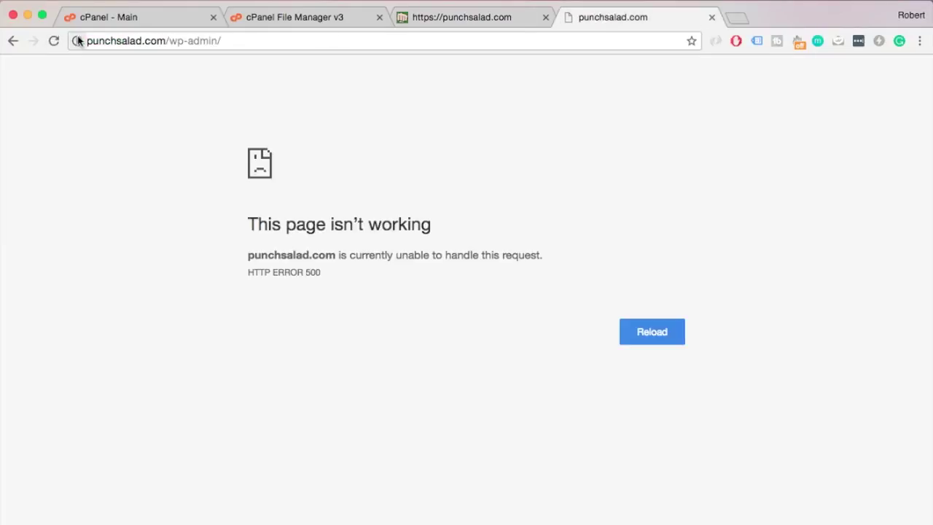
left_click(54, 42)
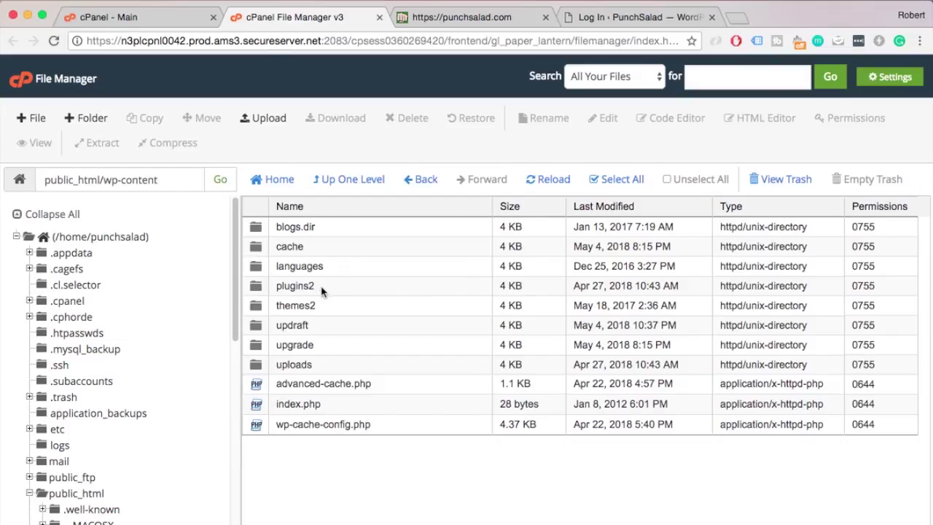
Step: Rename the themes2 folder back to themes and look over the reloaded punchsalad.com homepage
left_click(315, 286)
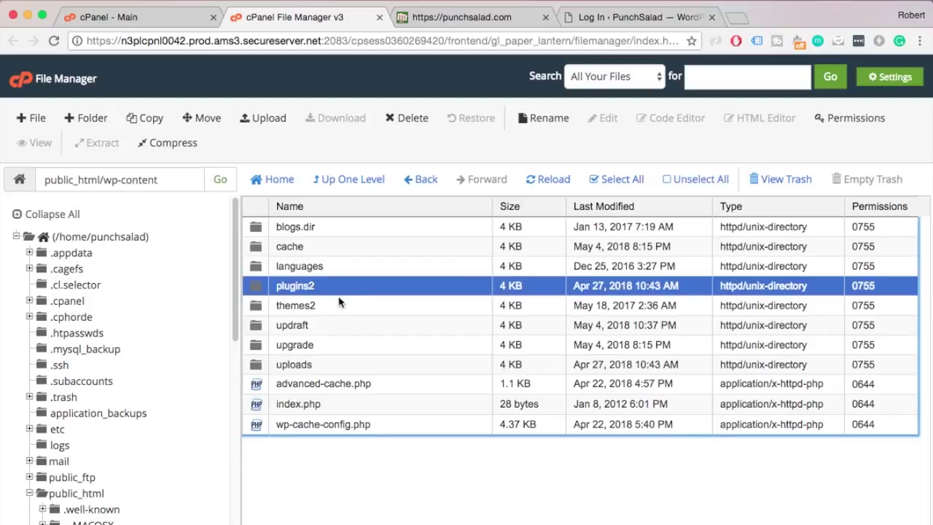
left_click(336, 303)
right_click(314, 307)
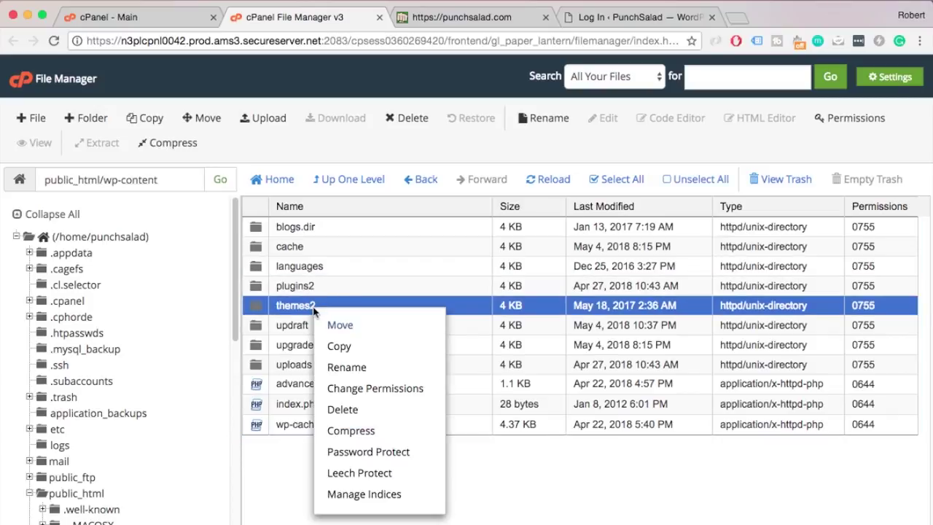
left_click(362, 368)
left_click(361, 324)
key("BackSpace")
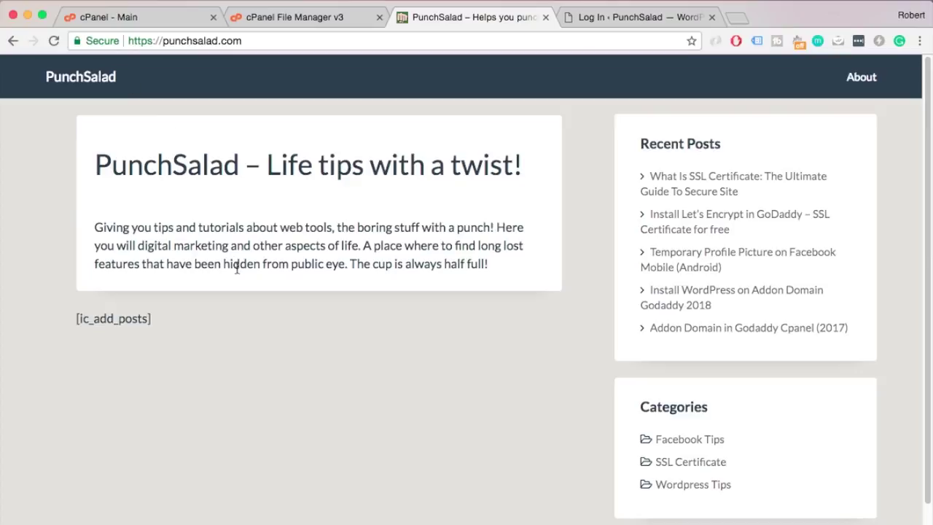
scroll(231, 261, "down", 2)
scroll(231, 251, "up", 2)
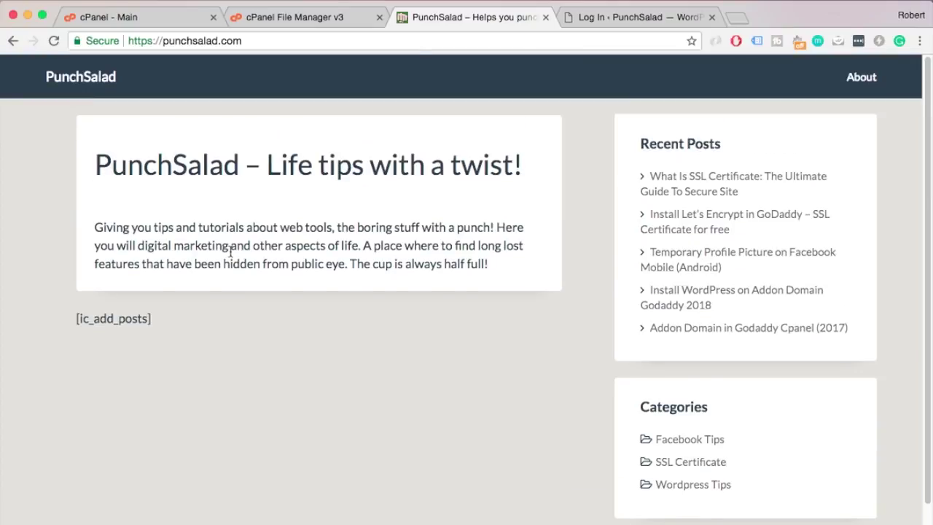
Step: Back in the File Manager, rename the plugins2 folder in wp-content back to plugins
left_click(289, 23)
left_click(334, 284)
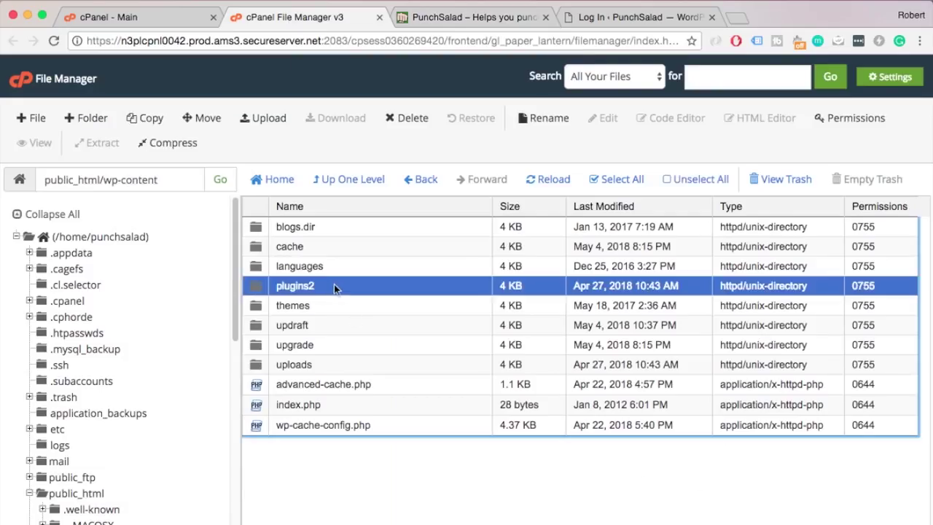
right_click(340, 286)
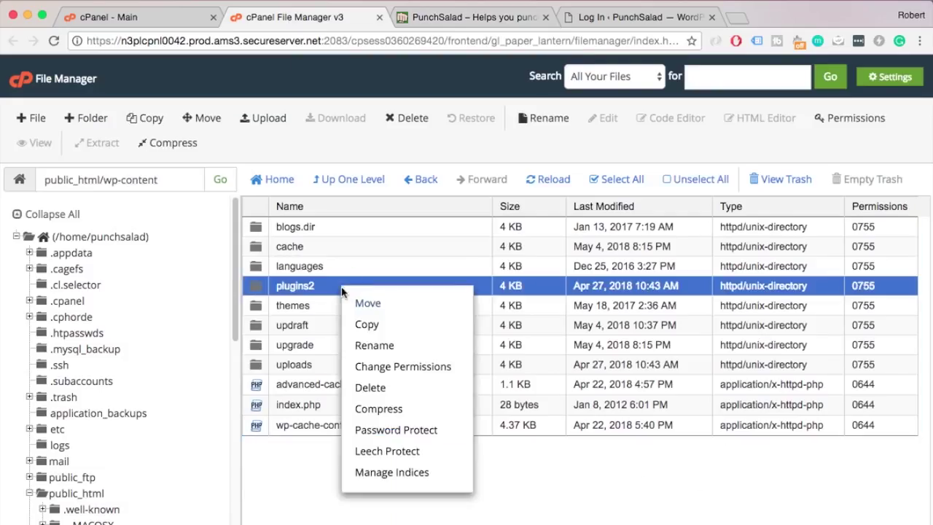
left_click(384, 347)
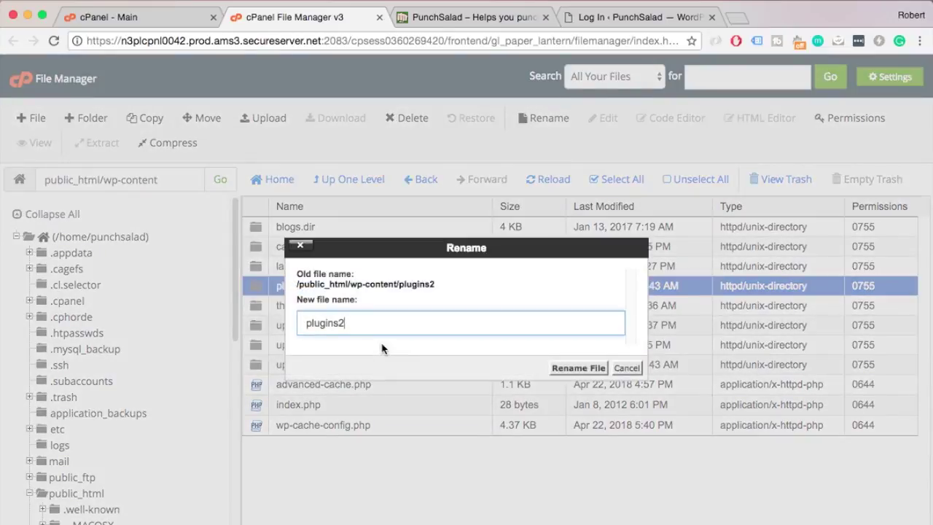
key("Down")
key("Escape")
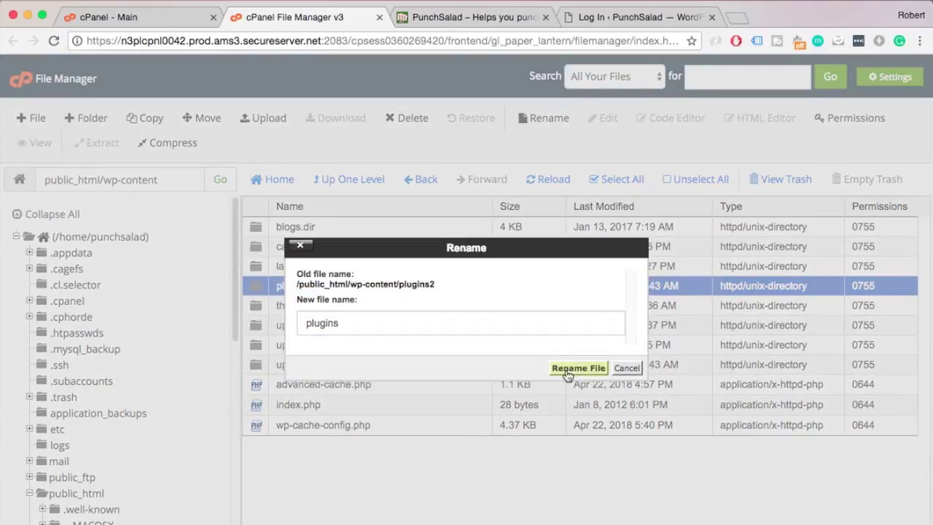
left_click(568, 373)
Step: Open the plugins folder and rename the posts-in-page plugin folder to posts-in-page2
double_click(355, 288)
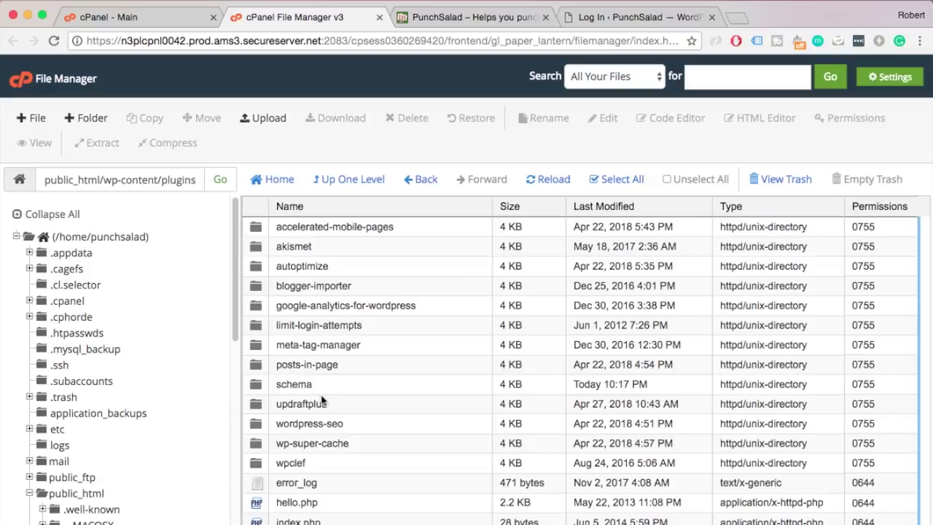
left_click(356, 366)
right_click(354, 359)
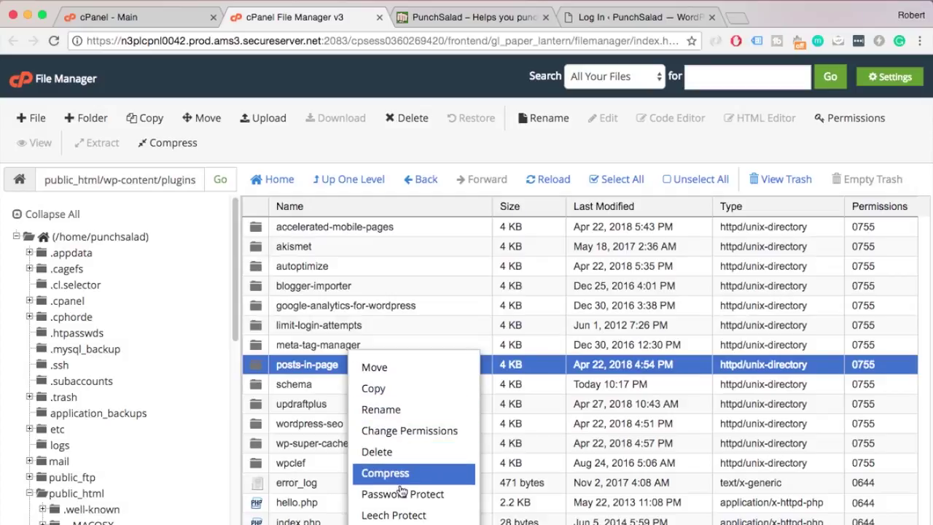
left_click(387, 410)
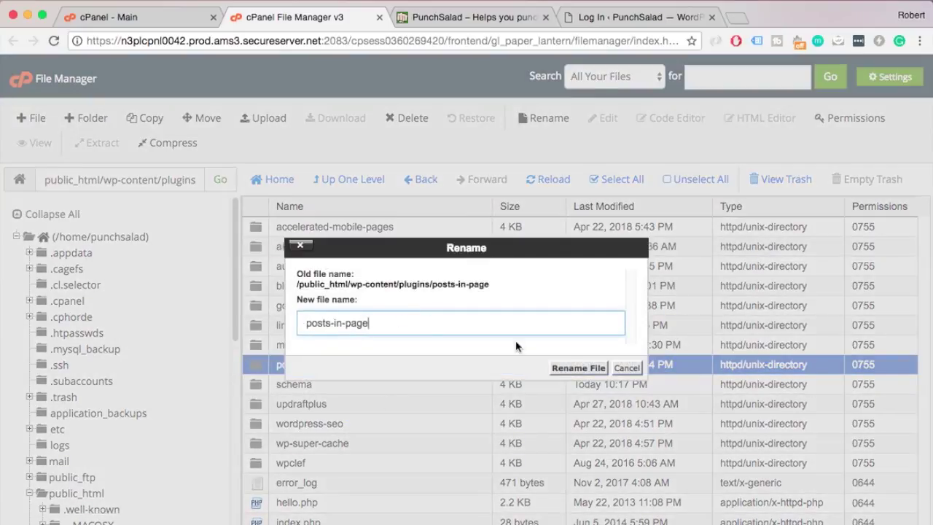
left_click(578, 367)
Step: Reload the punchsalad.com homepage to test it without the posts-in-page plugin, and return to the File Manager
left_click(474, 17)
key("super+r")
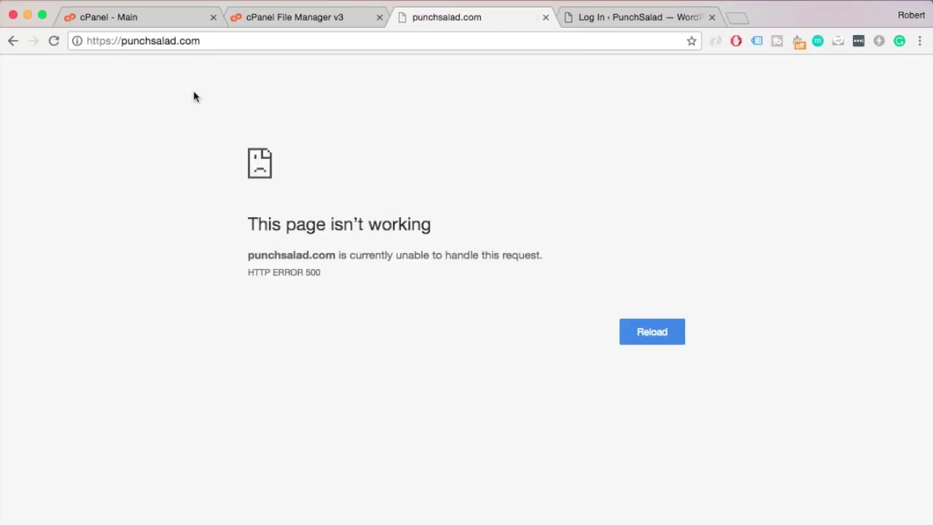
left_click(296, 17)
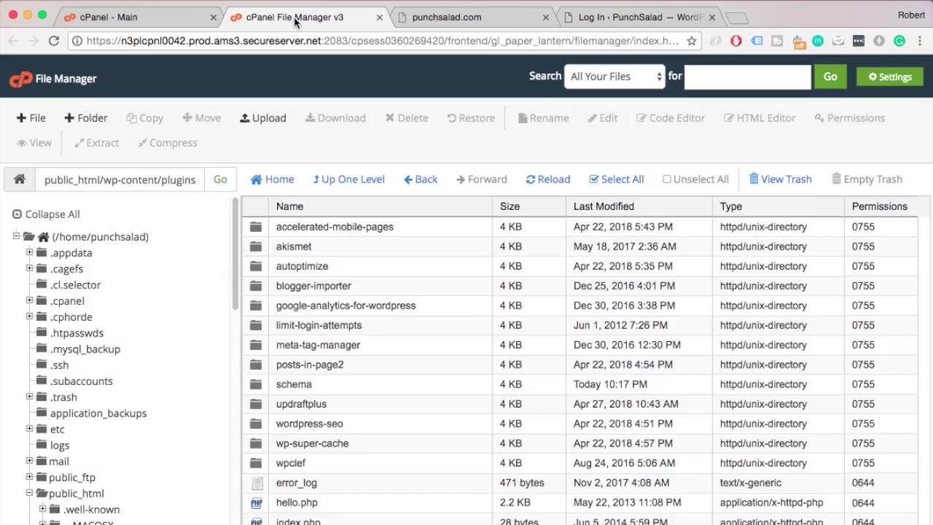
Step: Rename the posts-in-page2 plugin folder back to posts-in-page
right_click(356, 367)
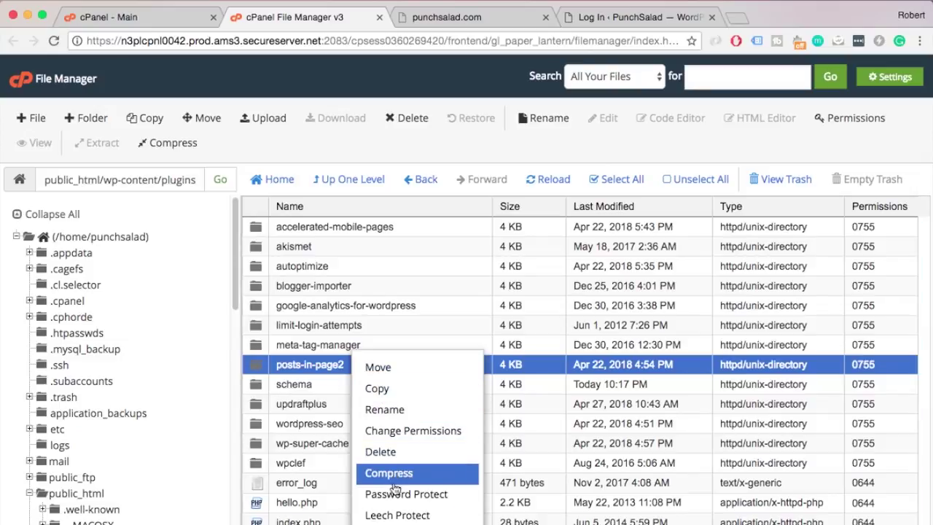
left_click(387, 407)
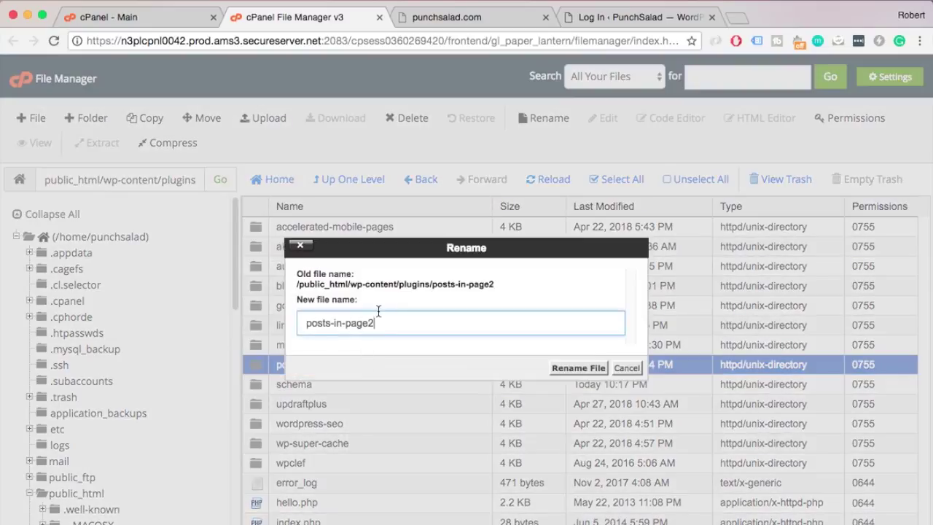
key("BackSpace")
left_click(584, 367)
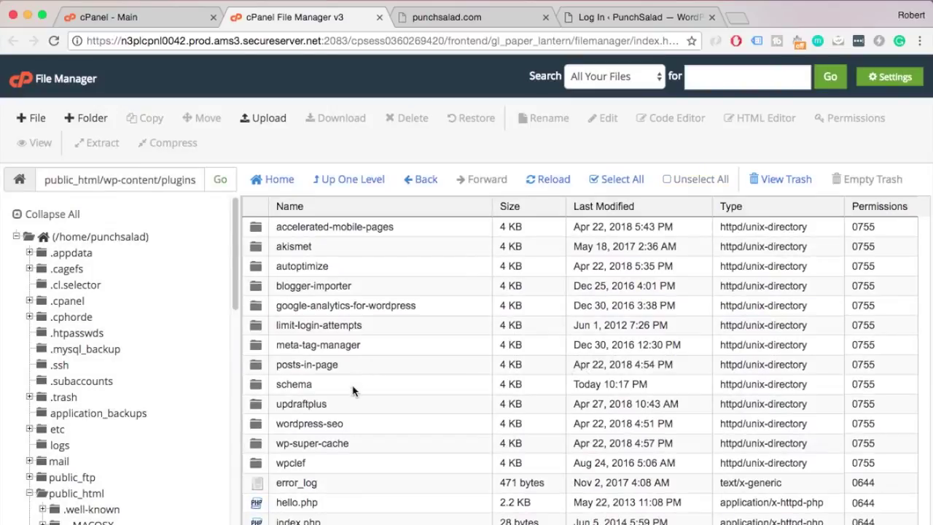
Step: Rename the schema plugin folder to schema2 and switch to the punchsalad.com homepage to test the site without that plugin
left_click(347, 391)
right_click(347, 386)
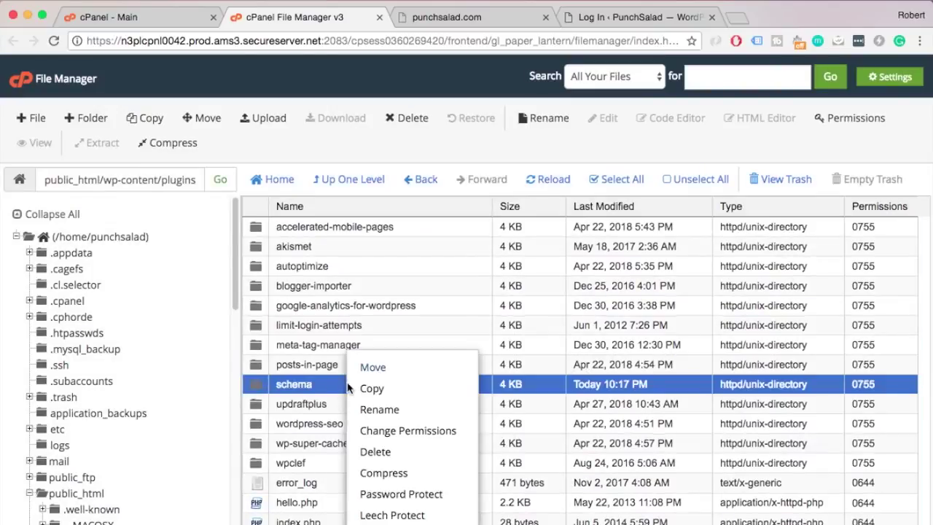
left_click(386, 411)
type("2")
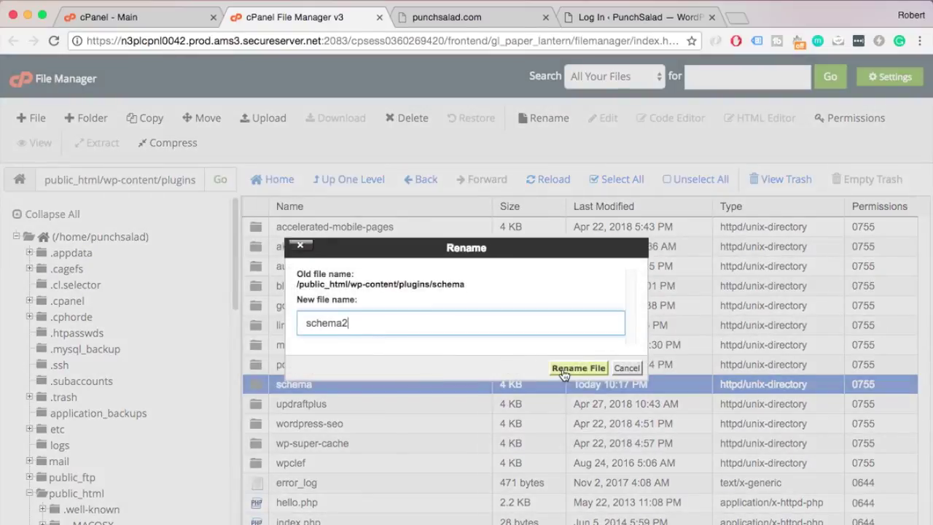
left_click(563, 369)
left_click(461, 21)
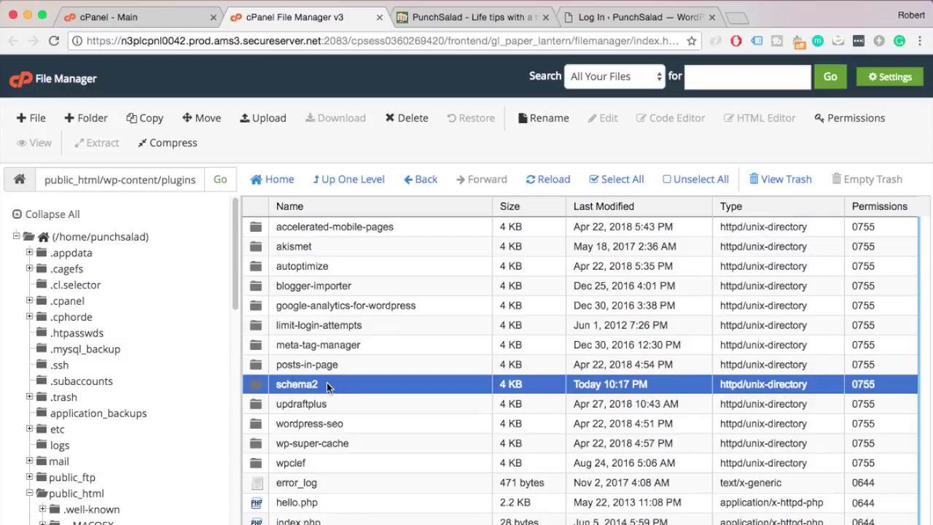
right_click(327, 382)
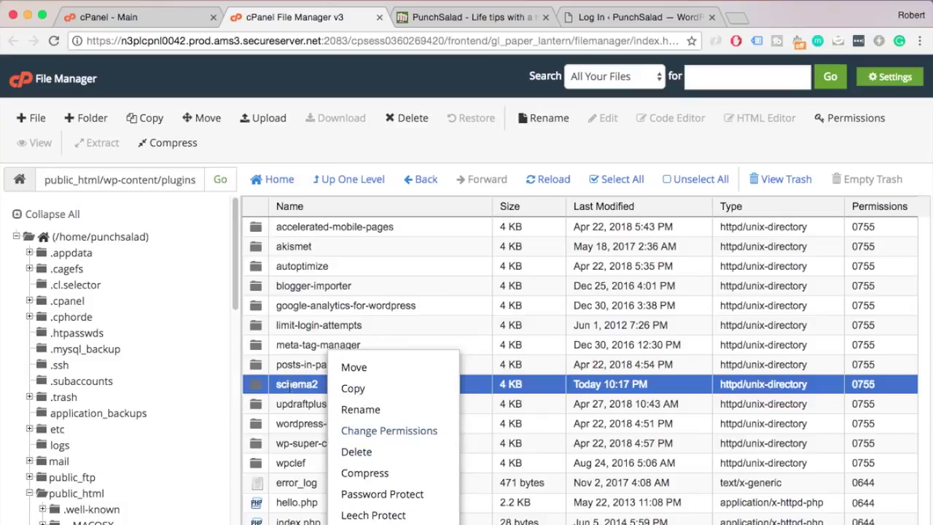
left_click(321, 390)
left_click(320, 390)
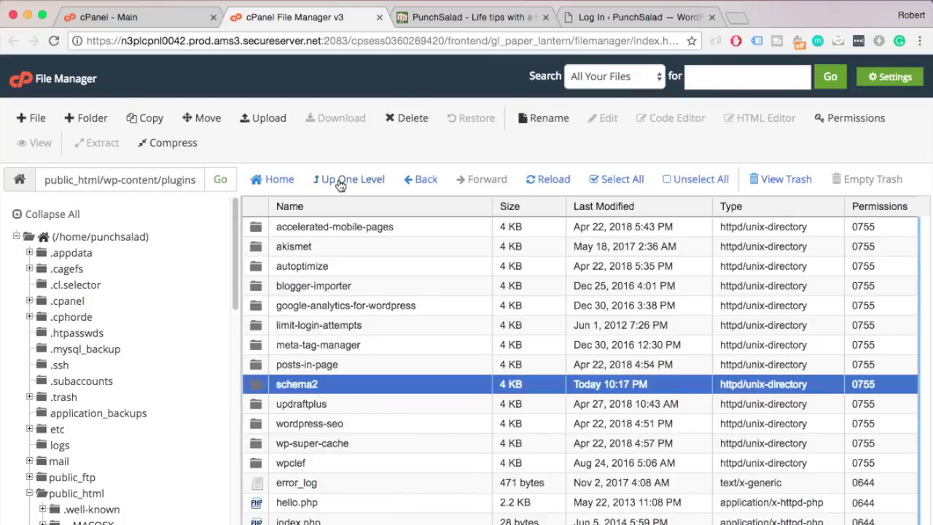
Step: Go up to the wp-content folder and add a 2 to the name of advanced-cache.php to disable it
left_click(339, 185)
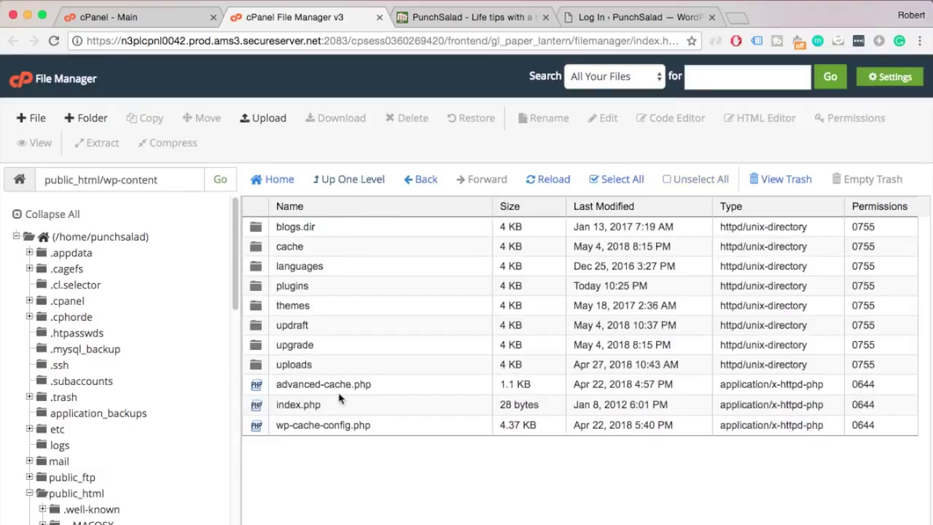
left_click(331, 385)
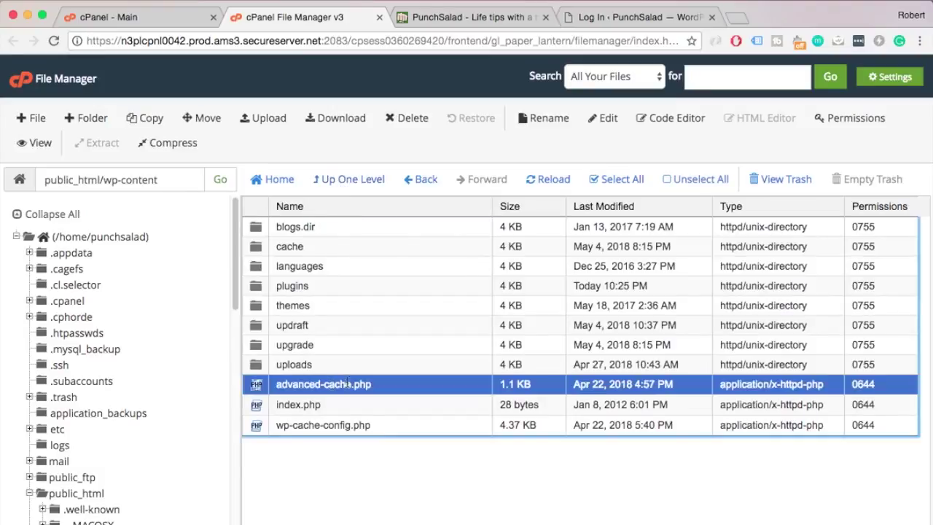
left_click(357, 426)
left_click(347, 384)
right_click(361, 384)
left_click(406, 472)
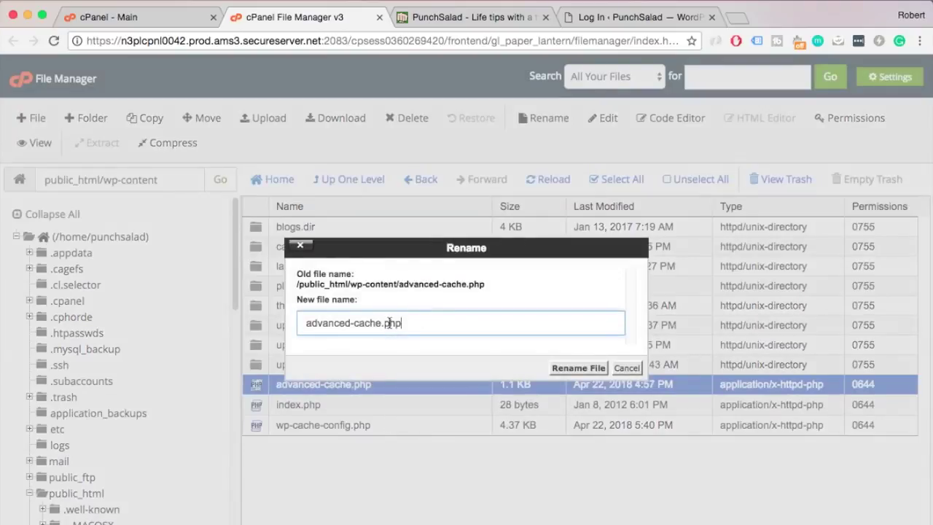
left_click(380, 326)
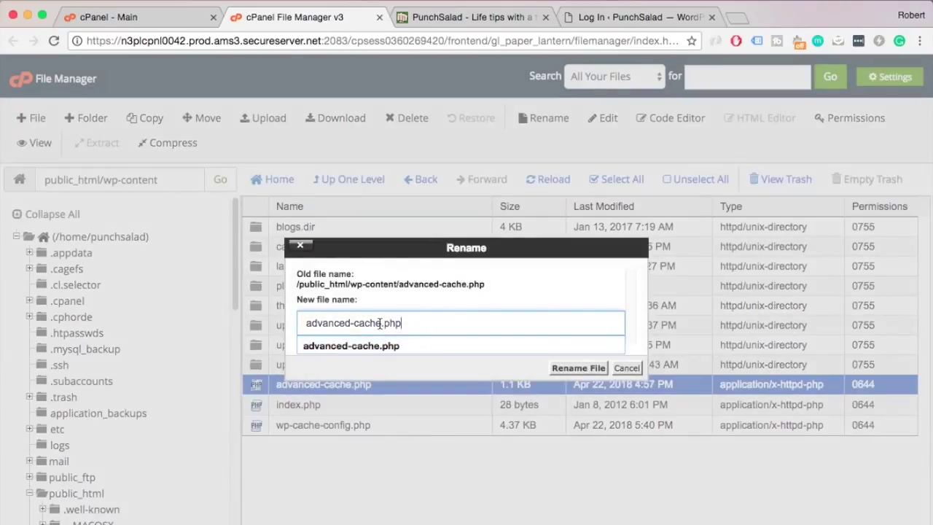
type("2")
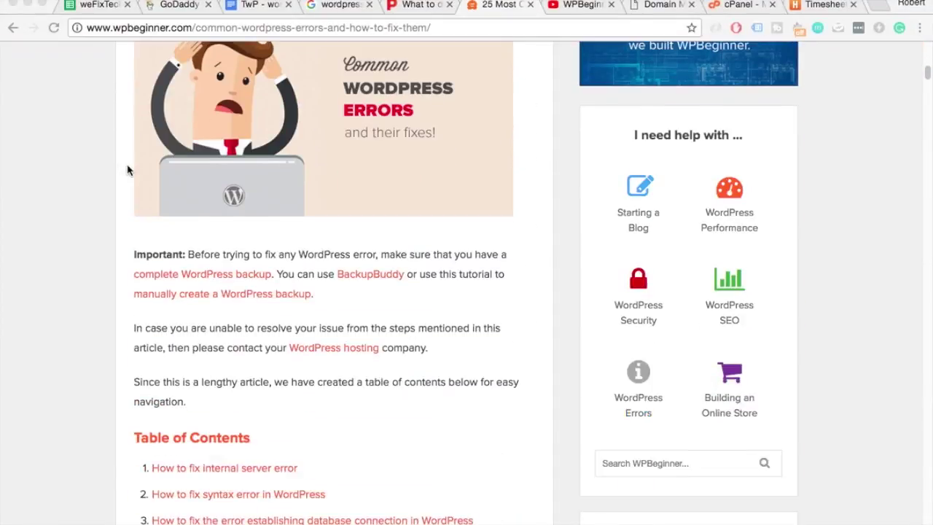
Step: Look through the table of contents of the WPBeginner article on common WordPress errors
scroll(127, 170, "down", 10)
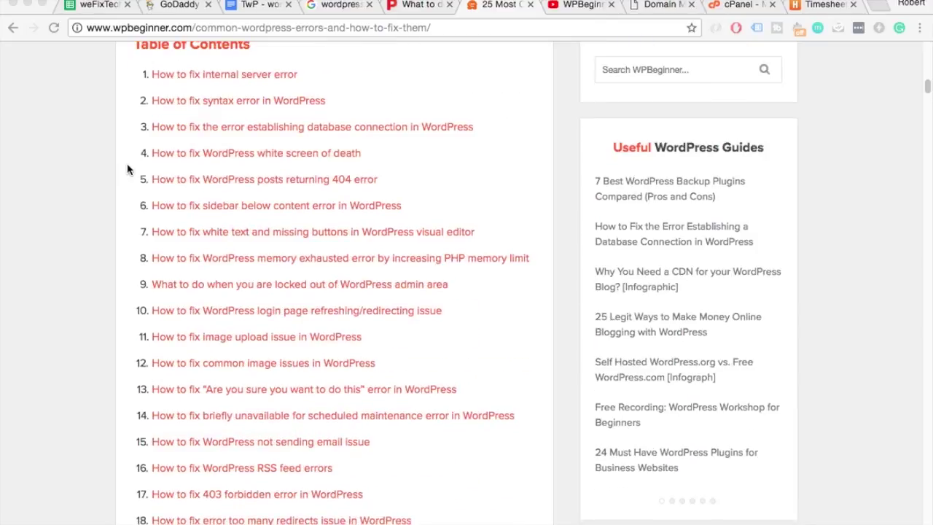